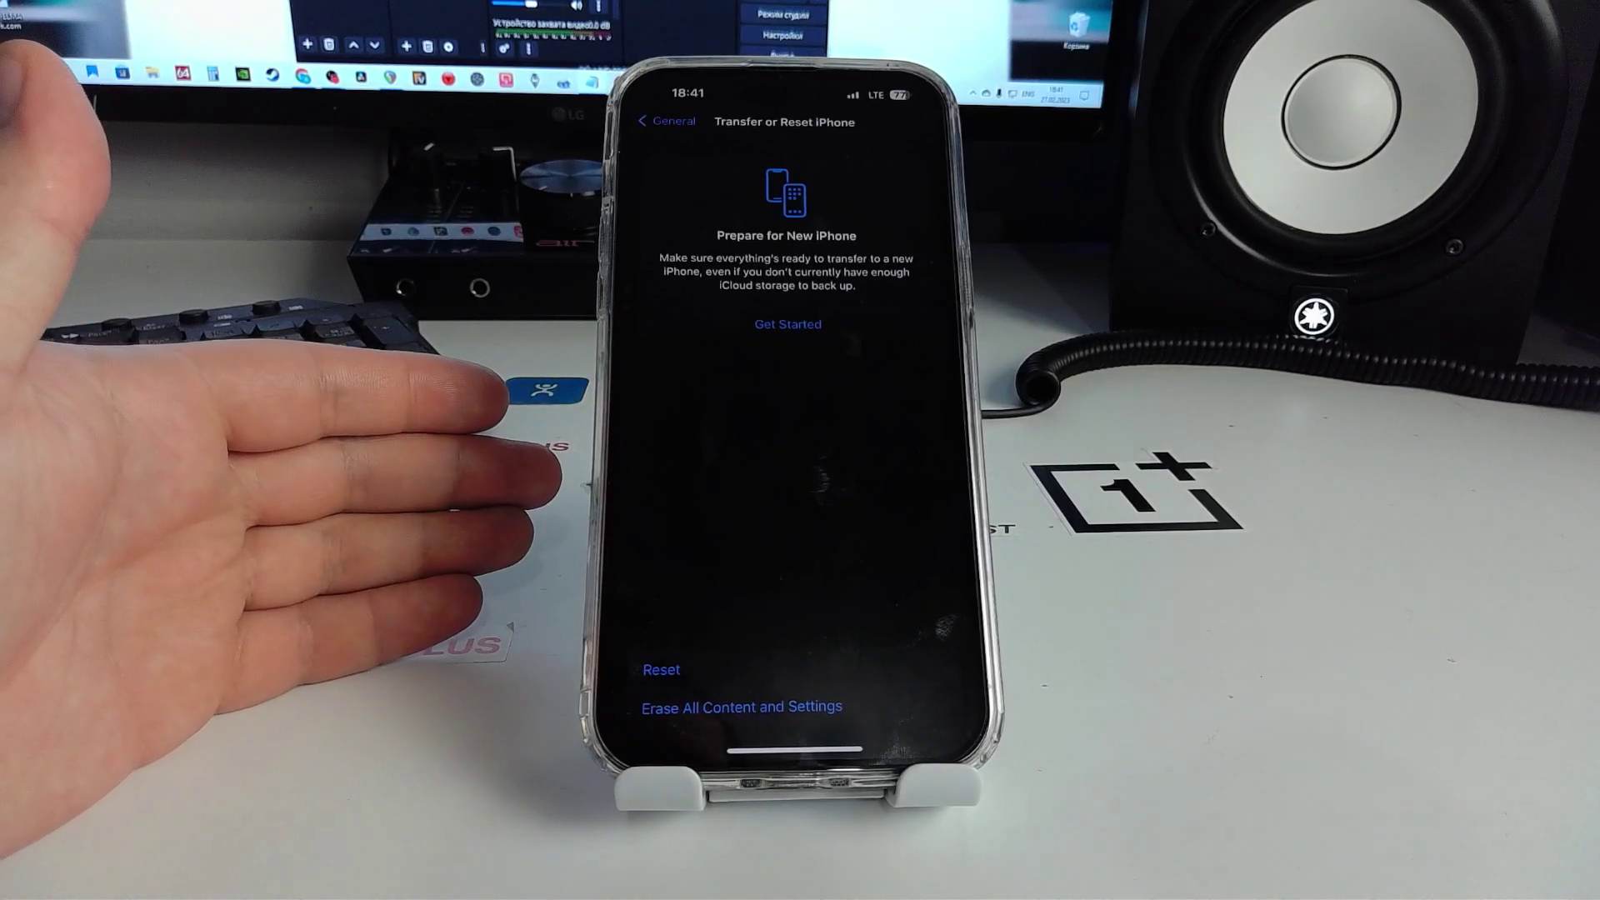
Back out from Transfer or Reset iPhone through General to the main Settings list
left_click(667, 122)
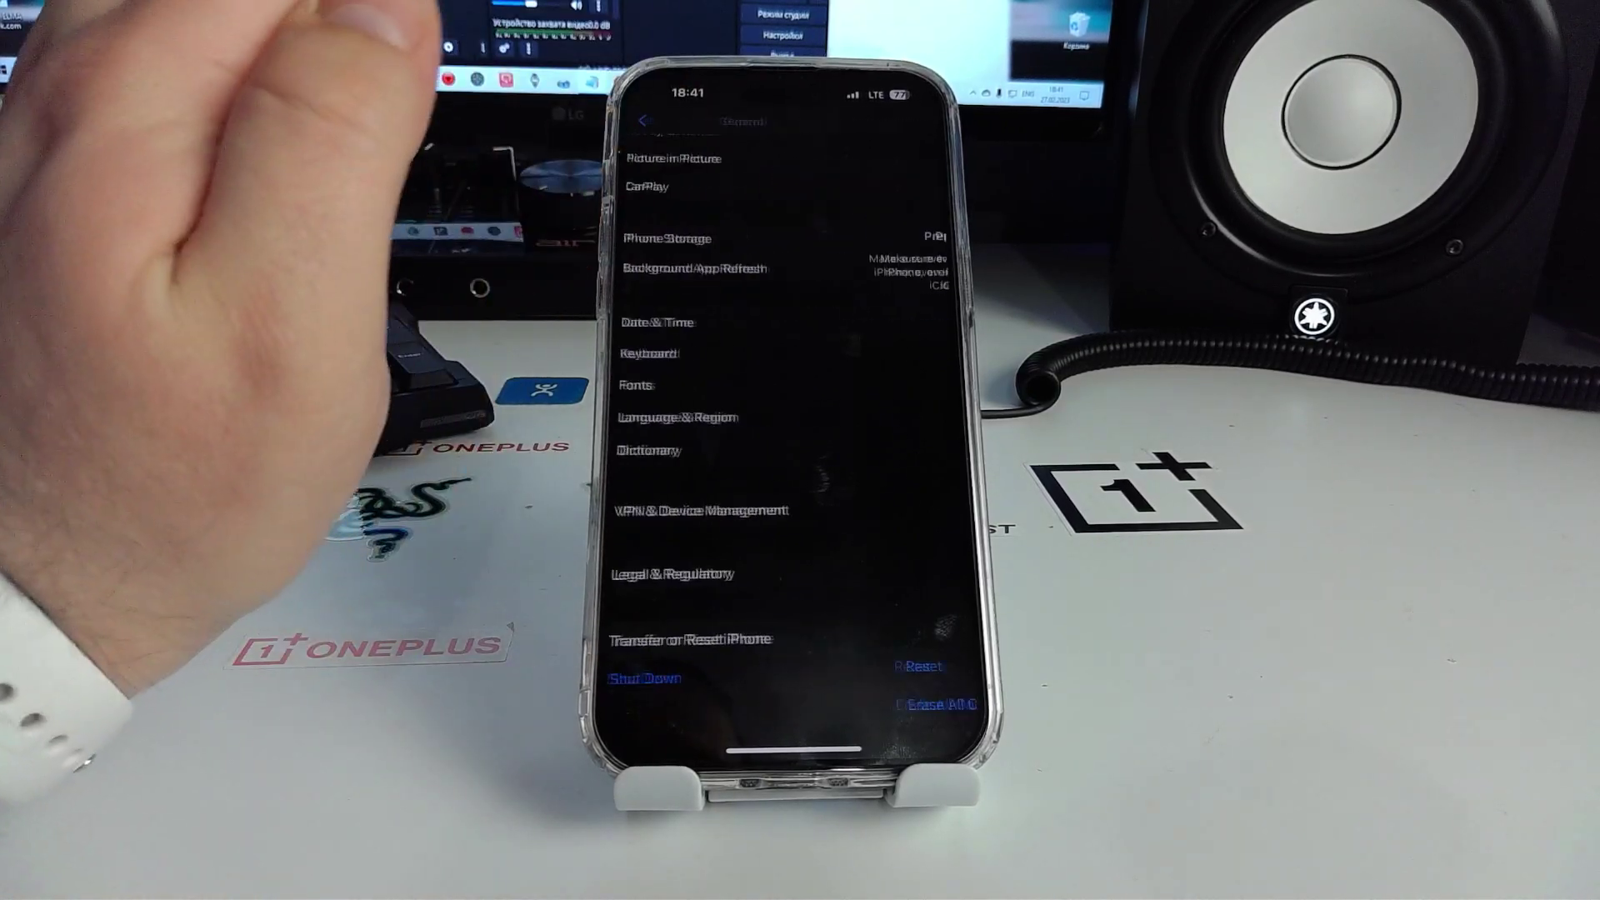
left_click(644, 121)
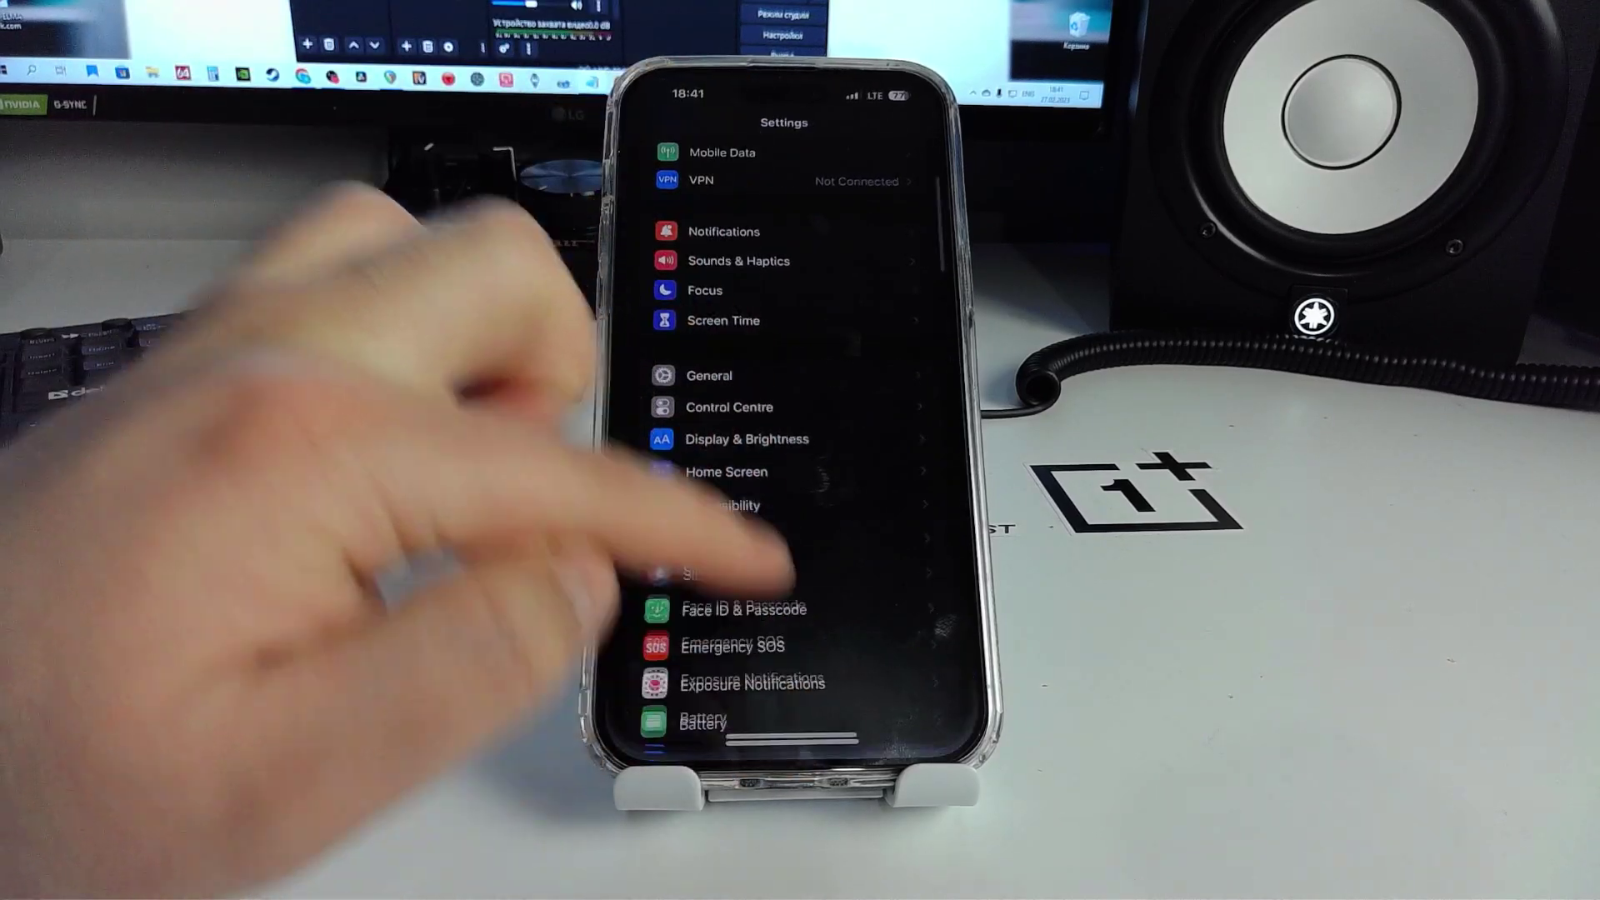
Swipe up to close Settings and return to the home screen app grid
left_click_drag(790, 737, 790, 562)
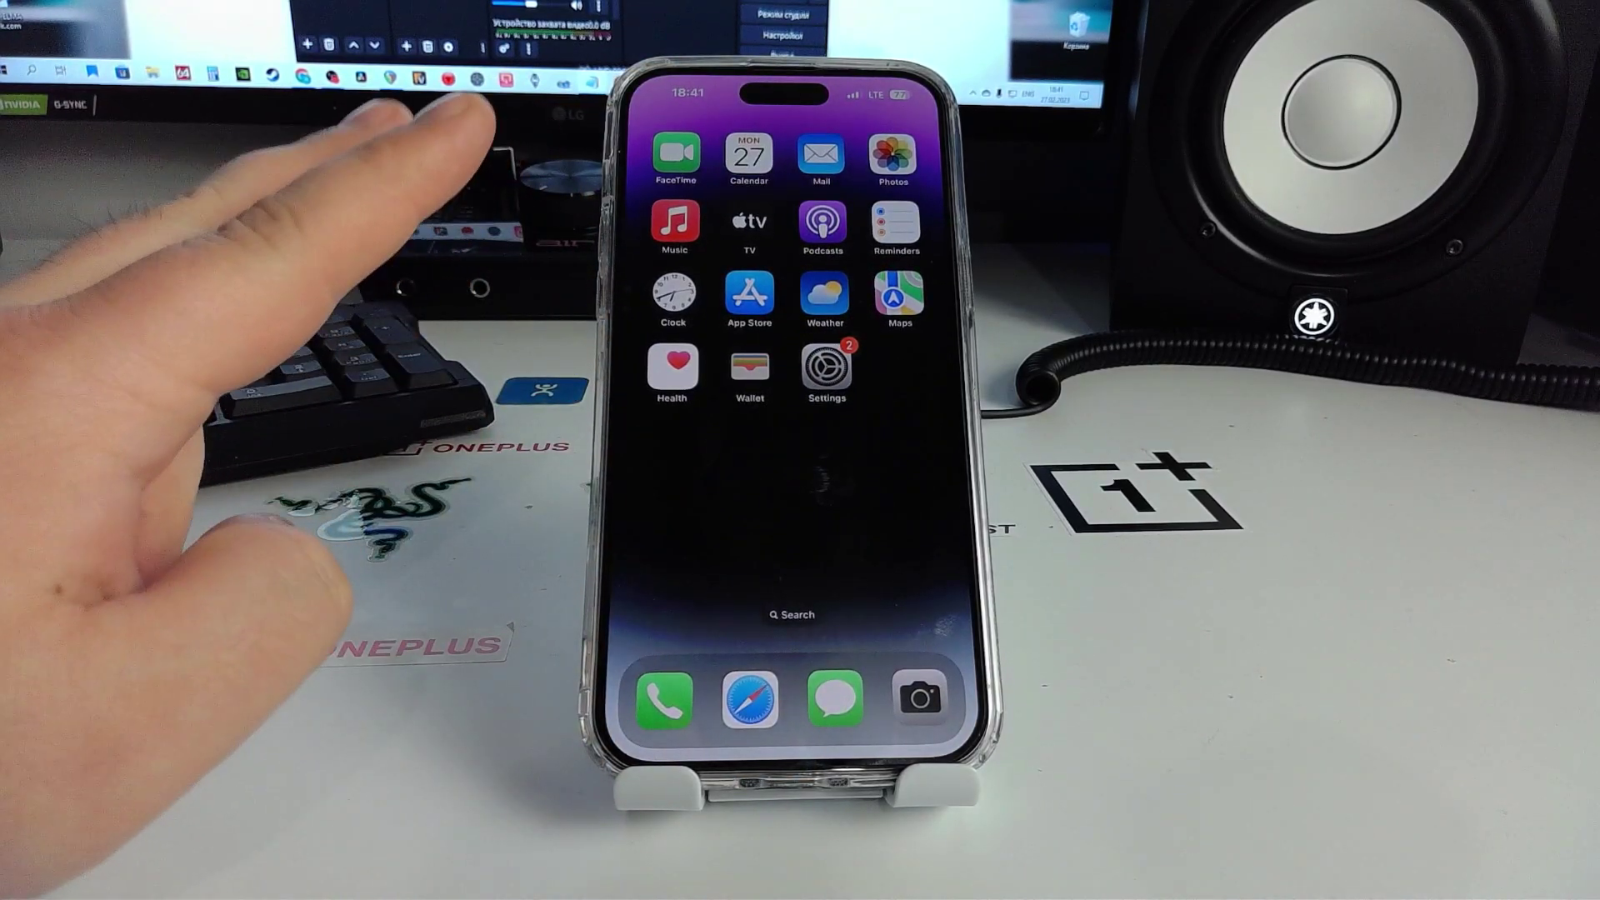